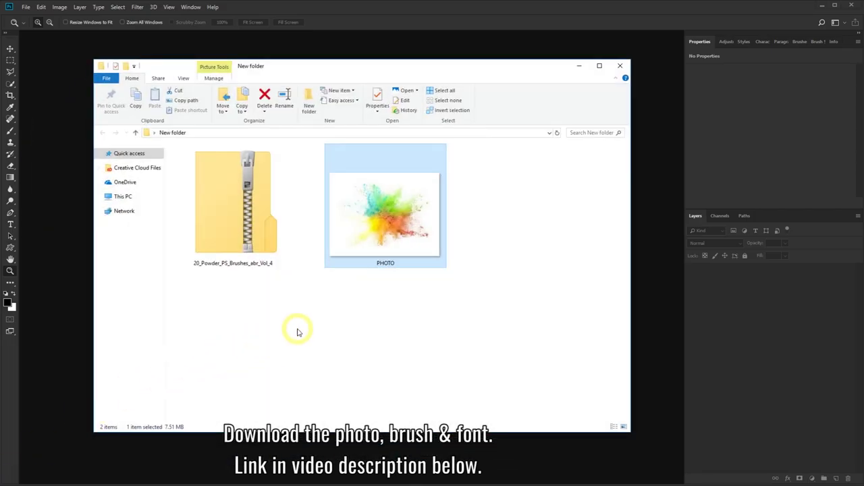
Step: Drag PHOTO.jpg from File Explorer into Photoshop to open it as a new document
left_click(297, 330)
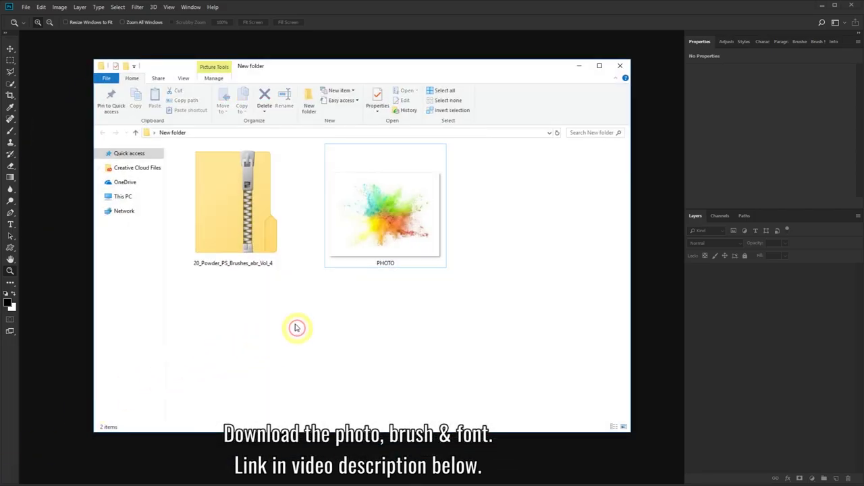
left_click(242, 266)
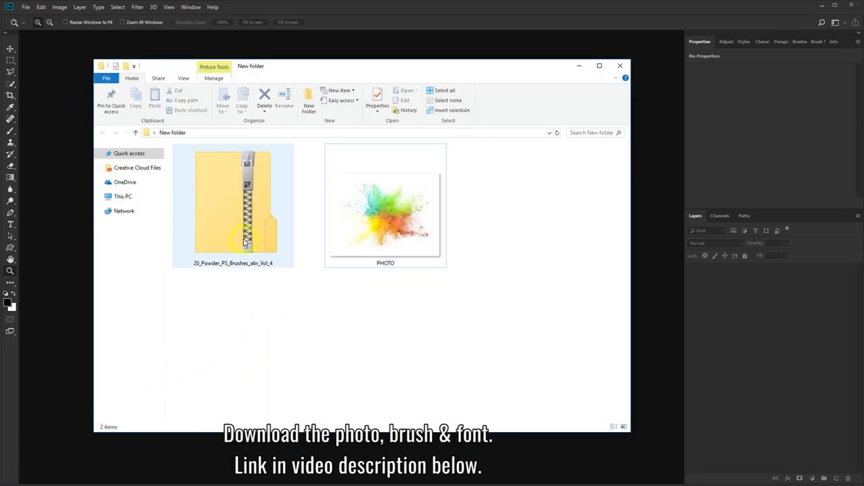
left_click(374, 229)
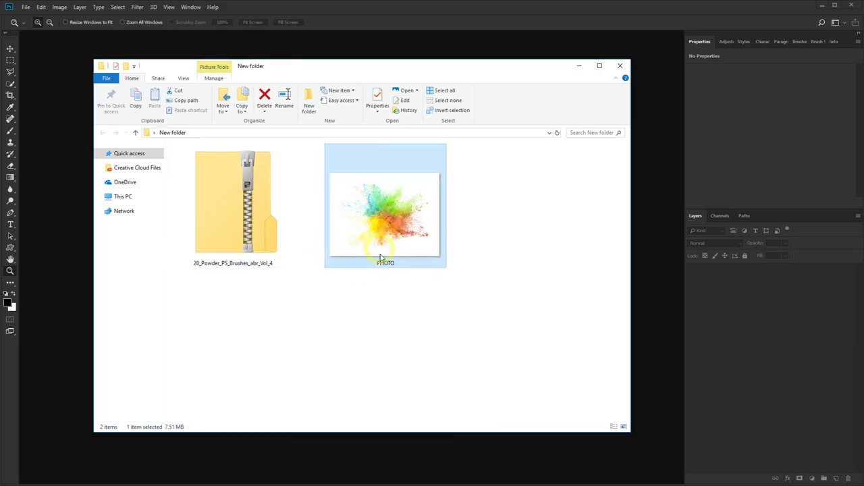
left_click_drag(412, 223, 76, 224)
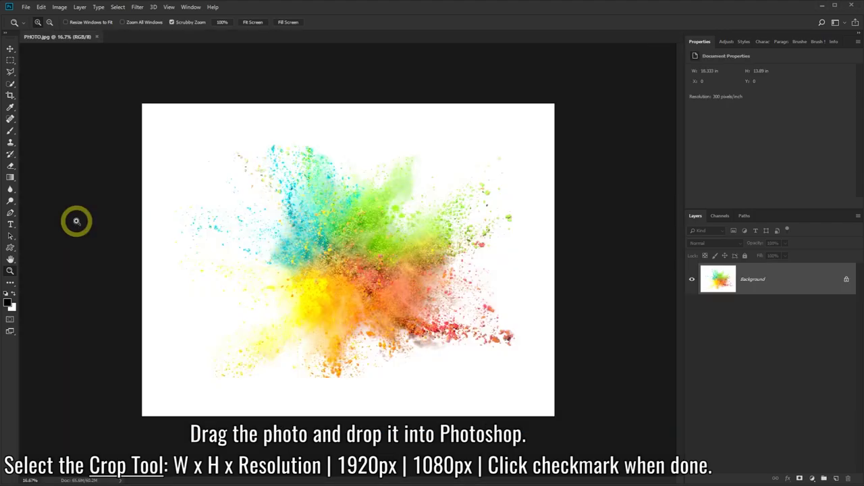
Step: Crop the photo to 1920 × 1080 px using the W x H x Resolution preset, framing the central burst
left_click(10, 96)
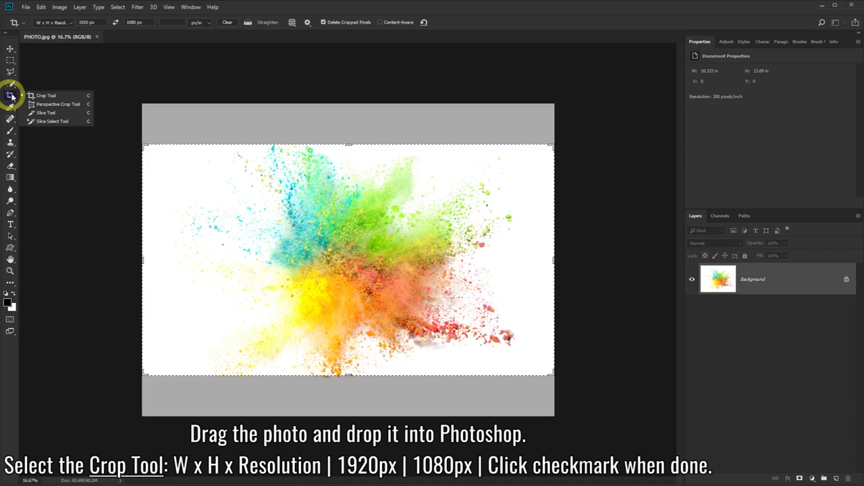
left_click(32, 96)
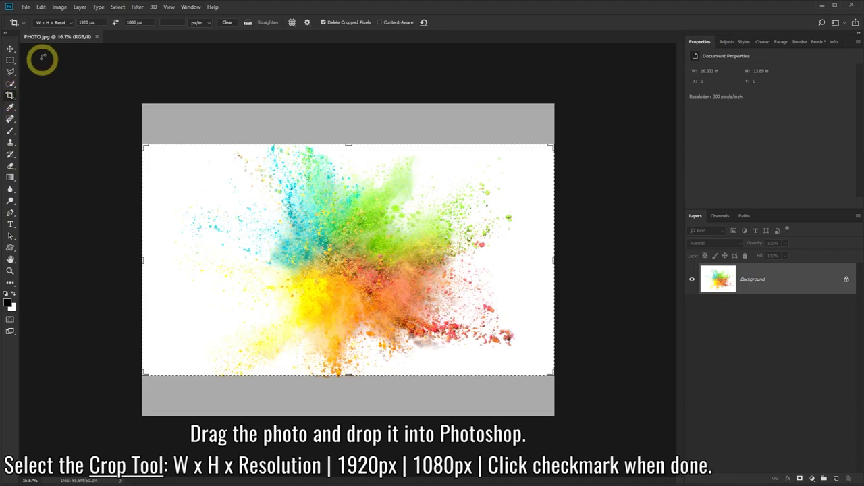
left_click(71, 24)
left_click(88, 22)
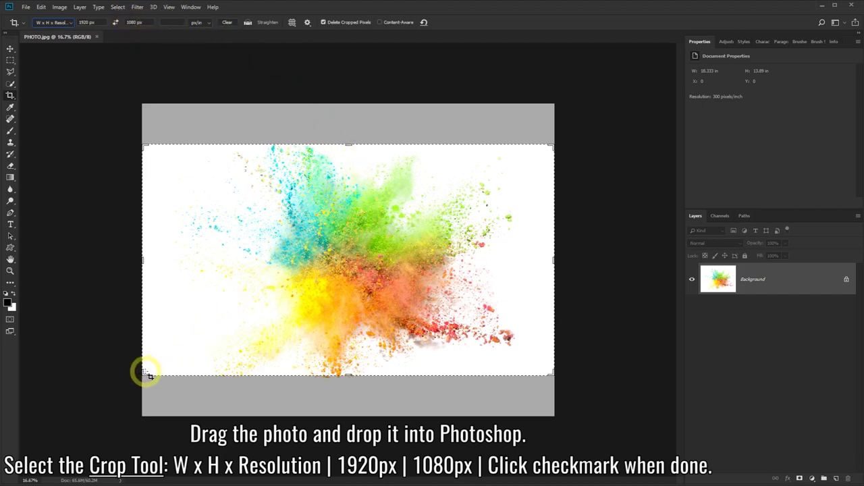
left_click_drag(142, 371, 201, 359)
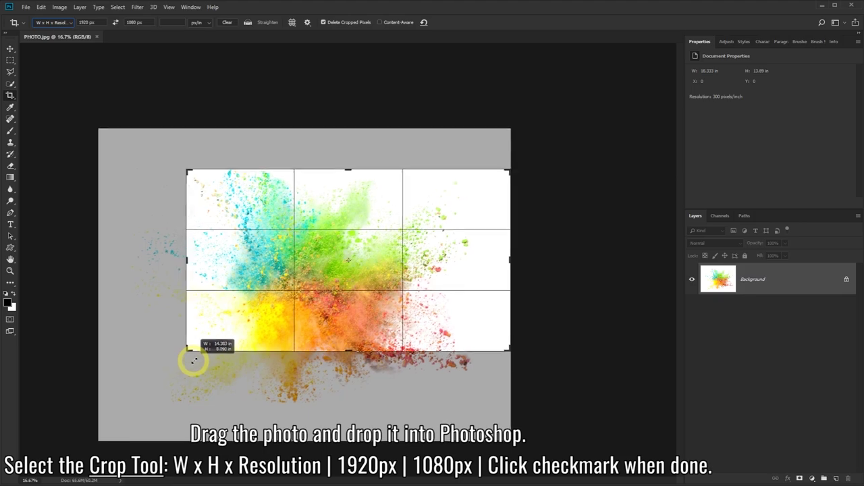
mouse_move(355, 277)
left_mouse_down()
mouse_move(343, 276)
mouse_move(376, 255)
left_mouse_up()
mouse_move(498, 343)
left_mouse_down()
mouse_move(466, 328)
mouse_move(411, 262)
mouse_move(416, 273)
left_mouse_up()
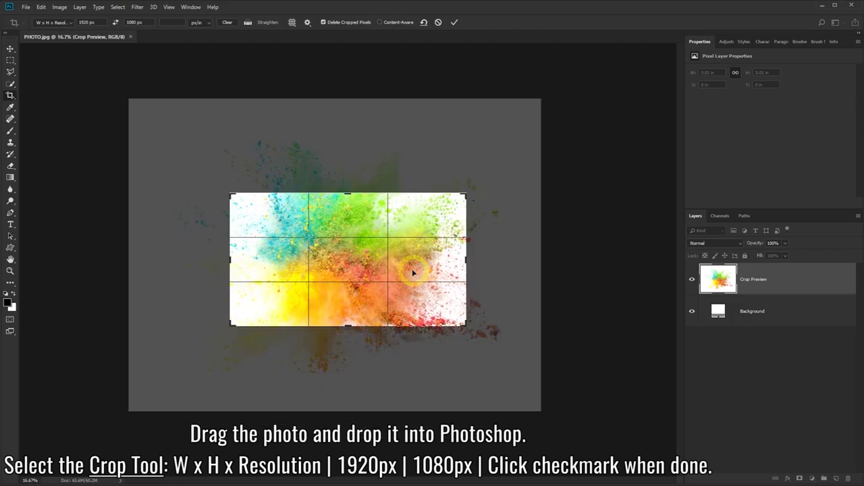
left_click(454, 24)
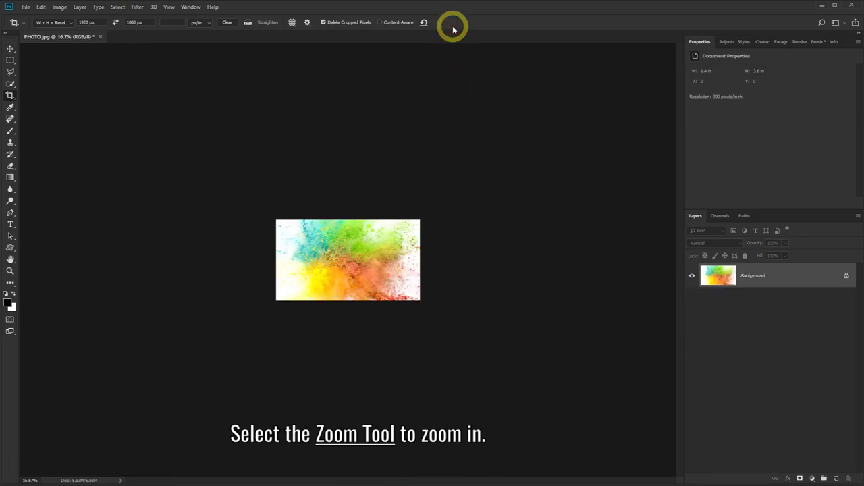
Step: Add a centred white Oswald Bold 125 pt 'BOOM' text layer over the powder burst
left_click(10, 270)
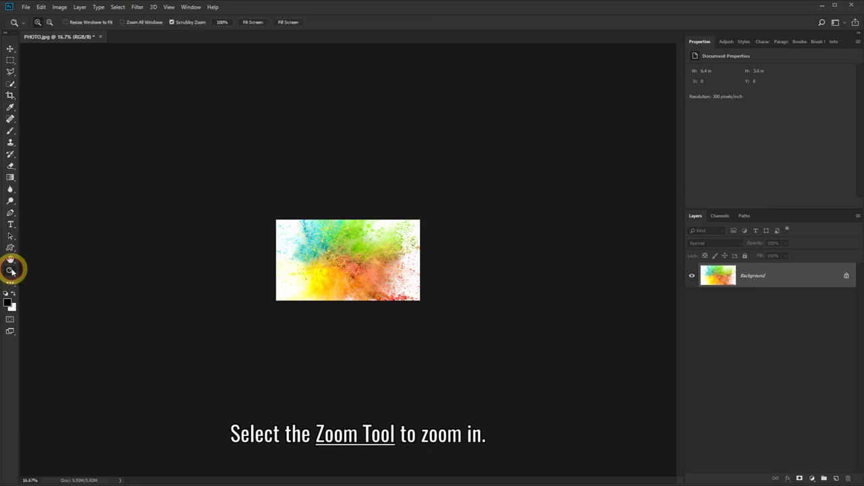
left_click(351, 266)
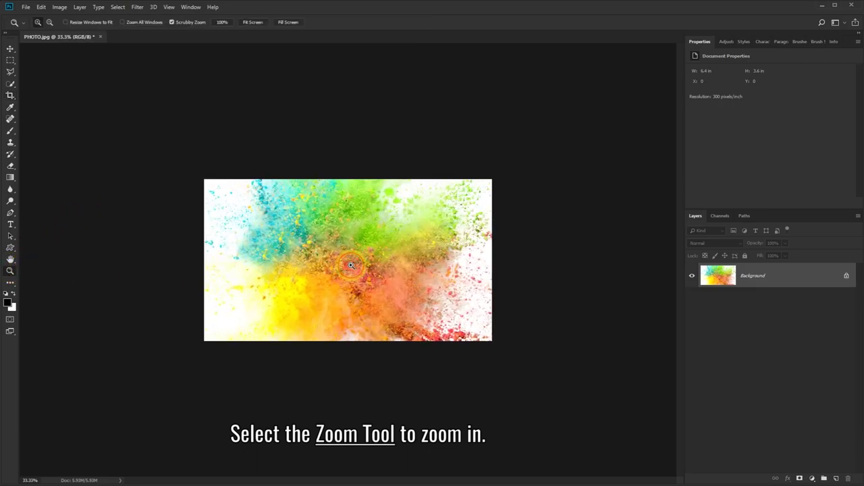
left_click(351, 265)
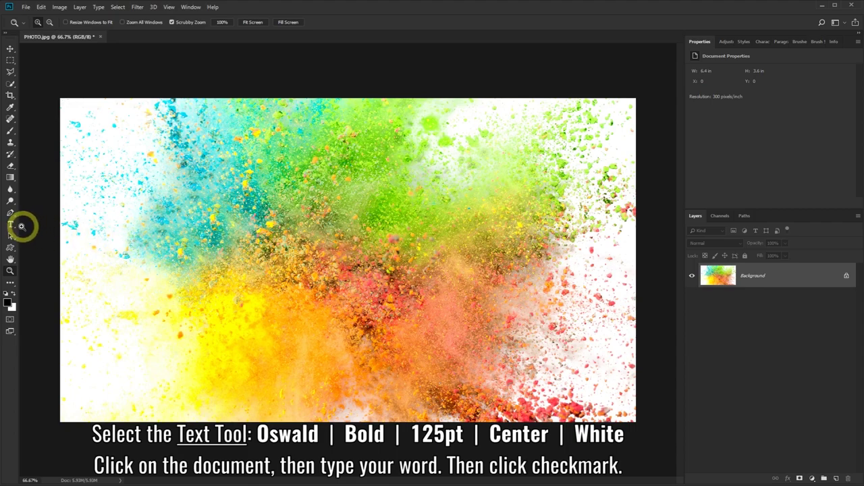
left_click(10, 225)
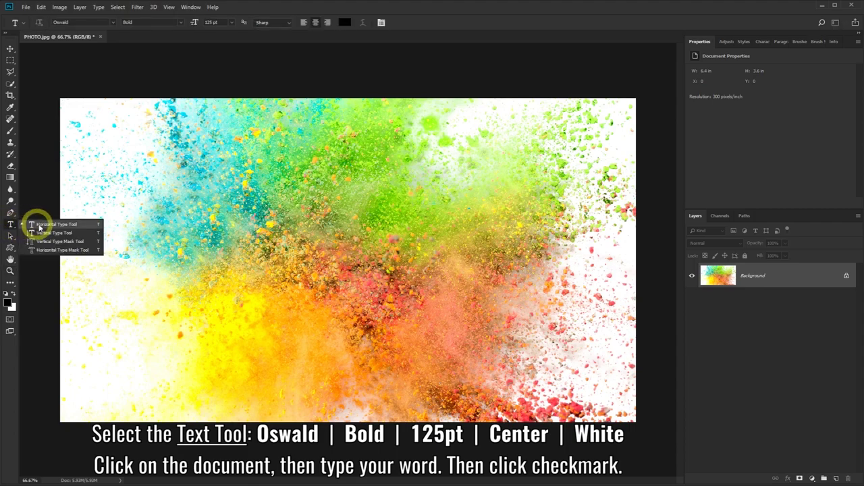
left_click(42, 225)
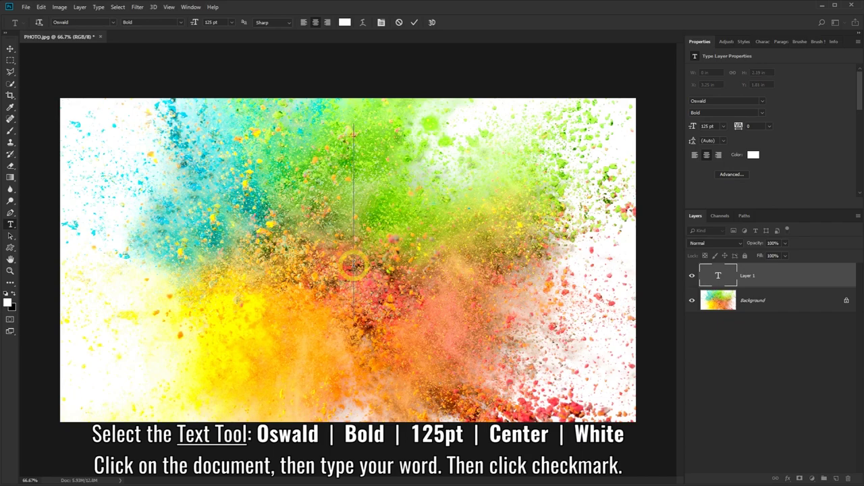
type("BOO")
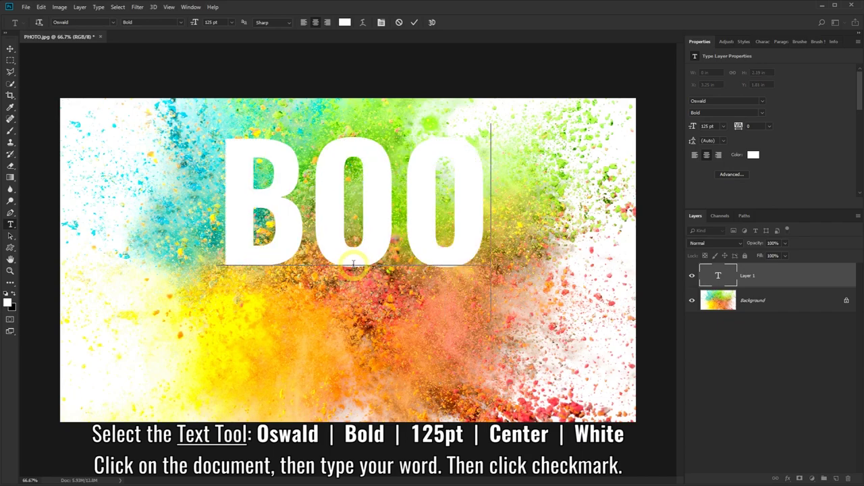
type("M")
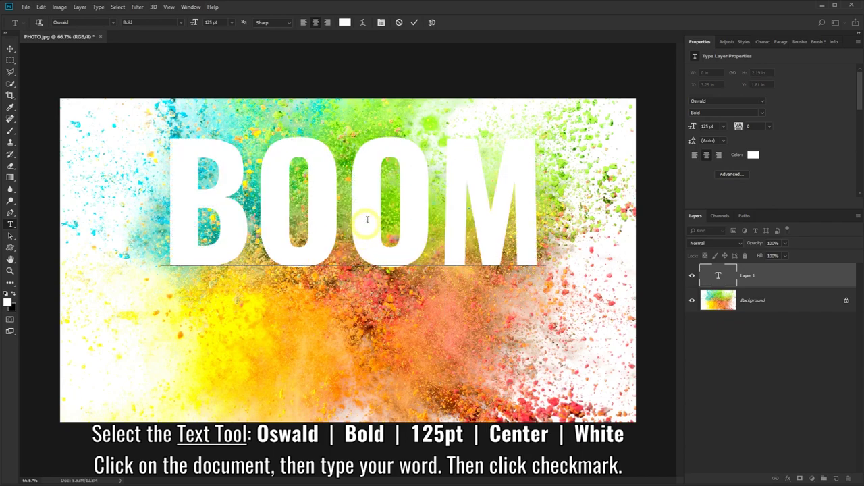
left_click(414, 22)
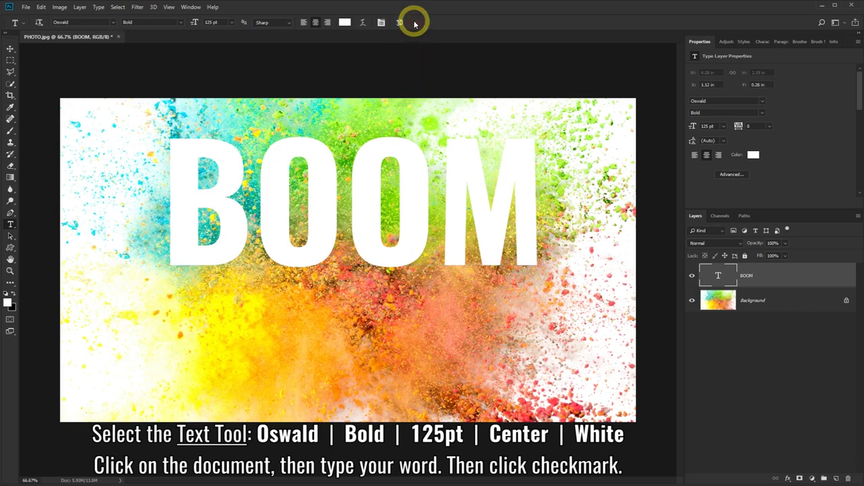
Step: Move the BOOM text lower over the explosion and add a layer mask to it
left_click(11, 49)
left_click_drag(324, 173, 325, 252)
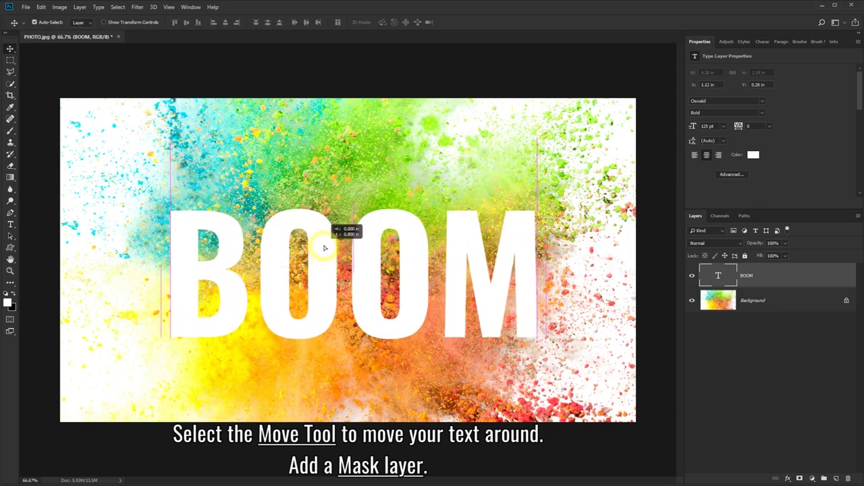
left_click_drag(324, 252, 326, 243)
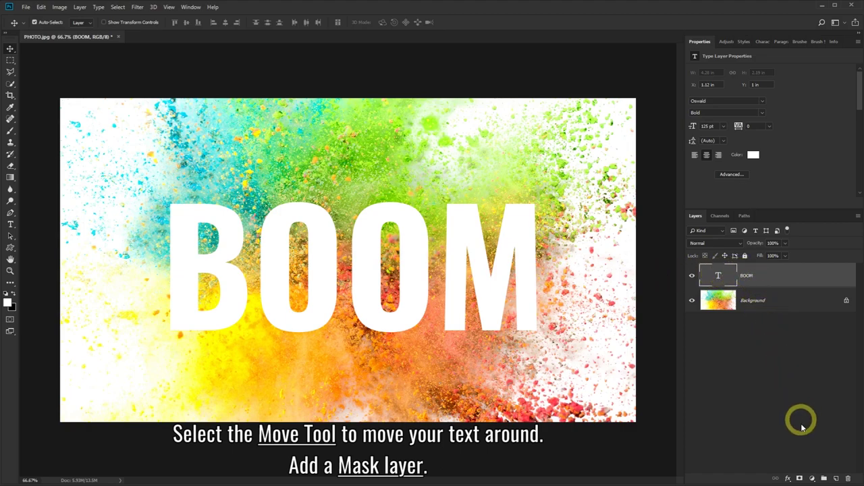
left_click(800, 478)
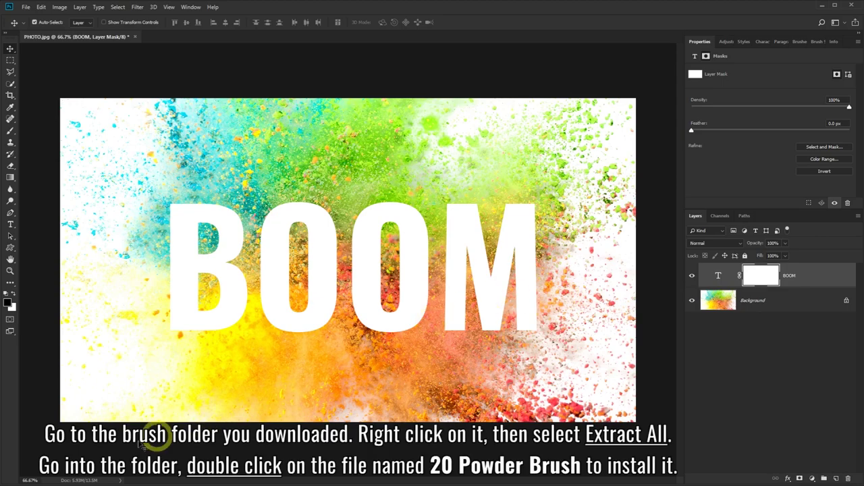
key("z")
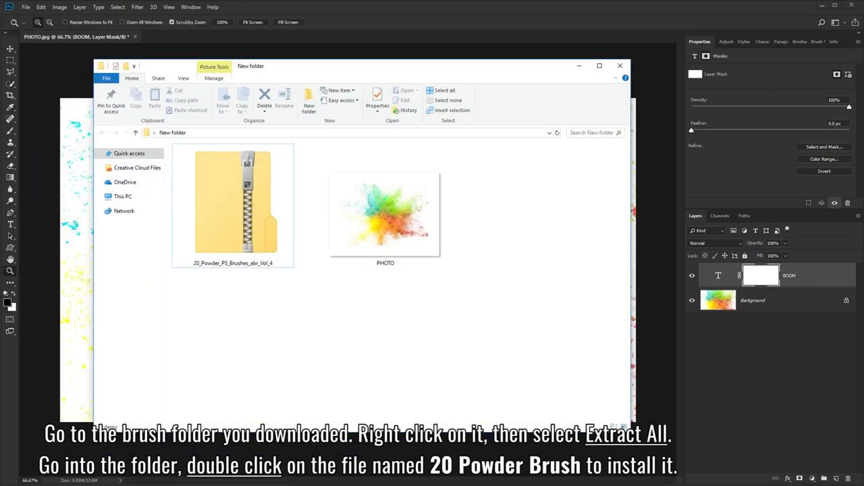
Step: Extract the powder brush zip and open the '20 Powder Brushes' .abr file to load it
right_click(247, 258)
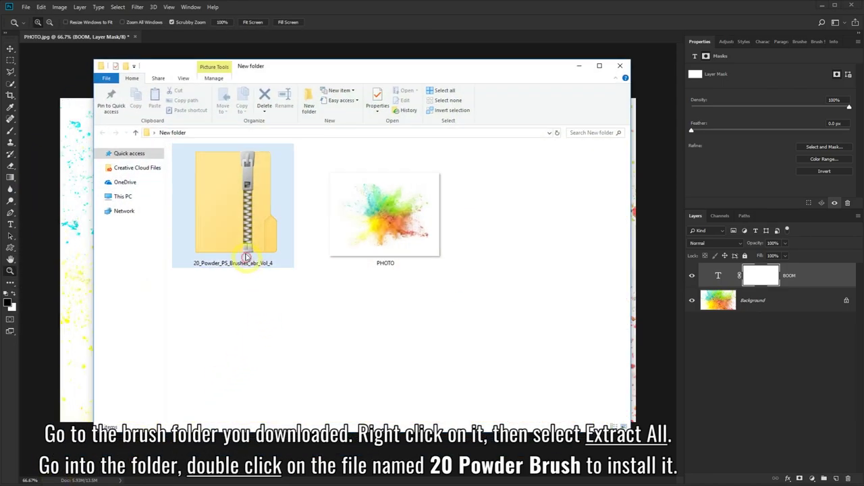
right_click(237, 213)
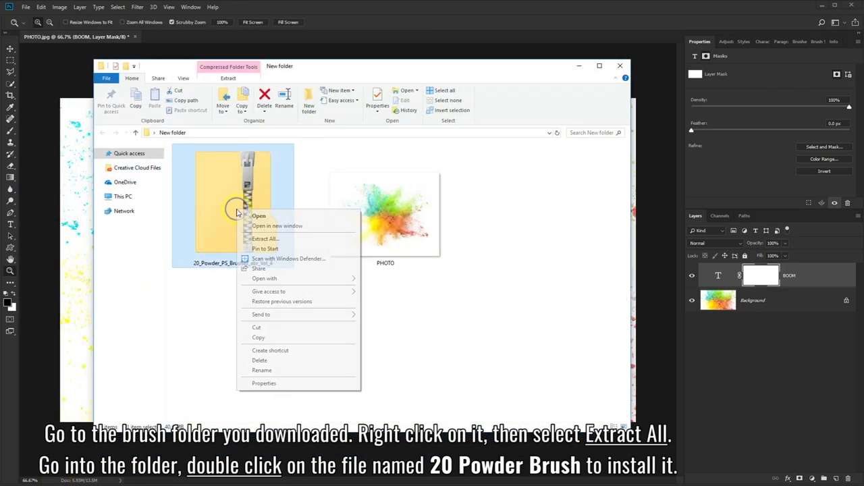
left_click(260, 239)
left_click_drag(167, 208, 261, 177)
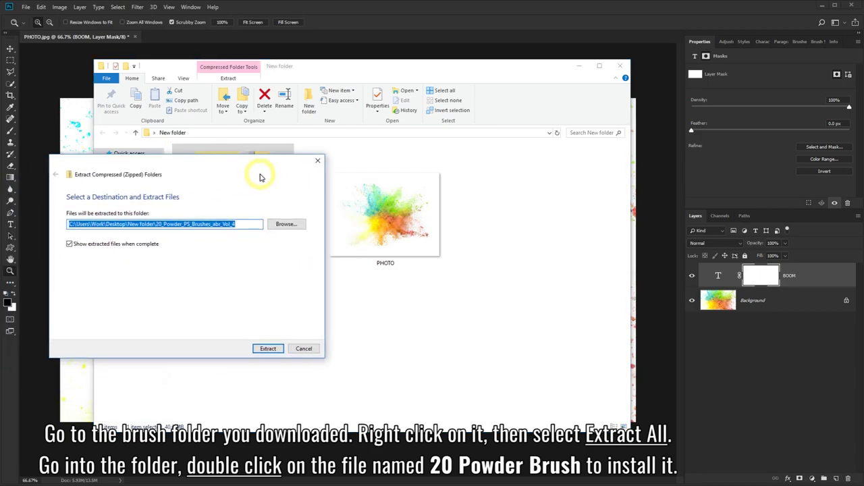
left_click(268, 349)
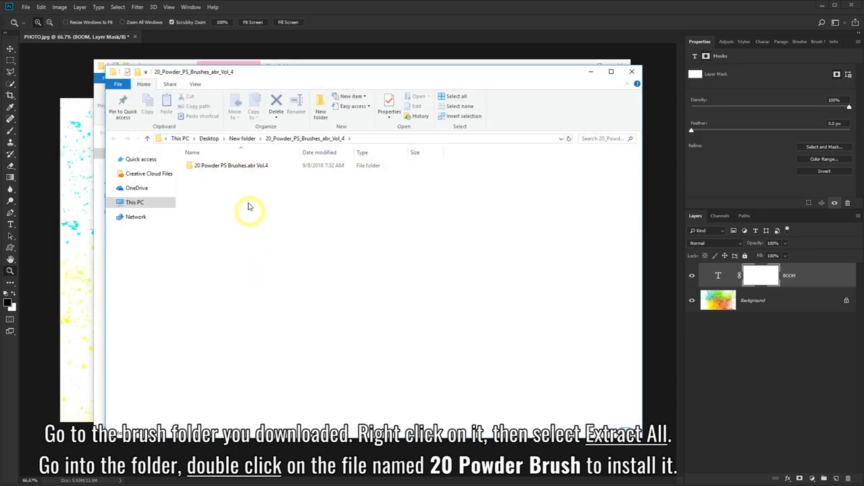
double_click(238, 166)
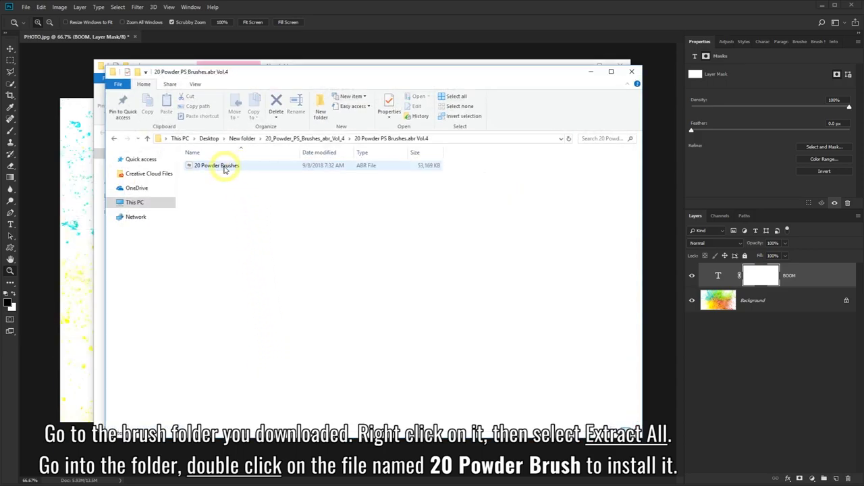
double_click(213, 167)
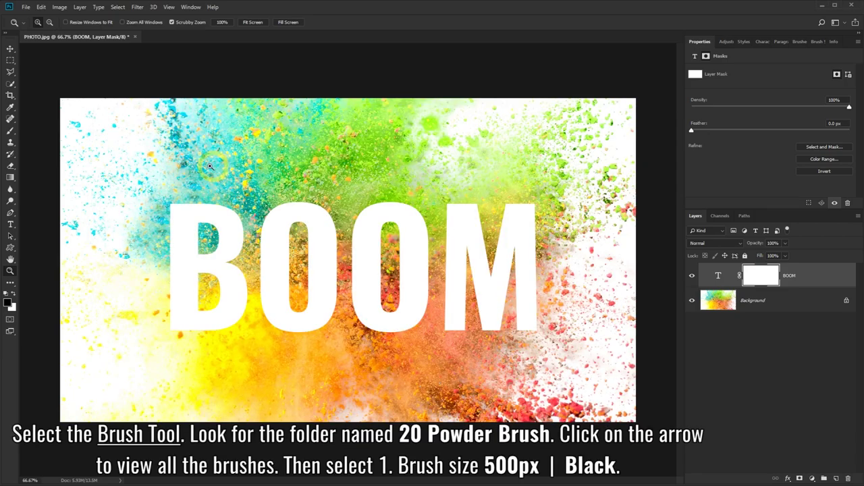
Step: Choose the Powder 1 brush from the 20 Powder Brushes set at 500 px
left_click(9, 134)
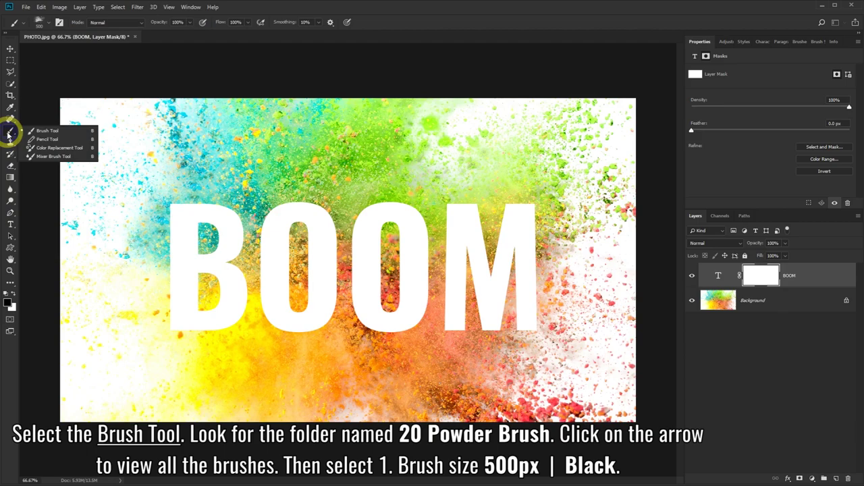
left_click(36, 132)
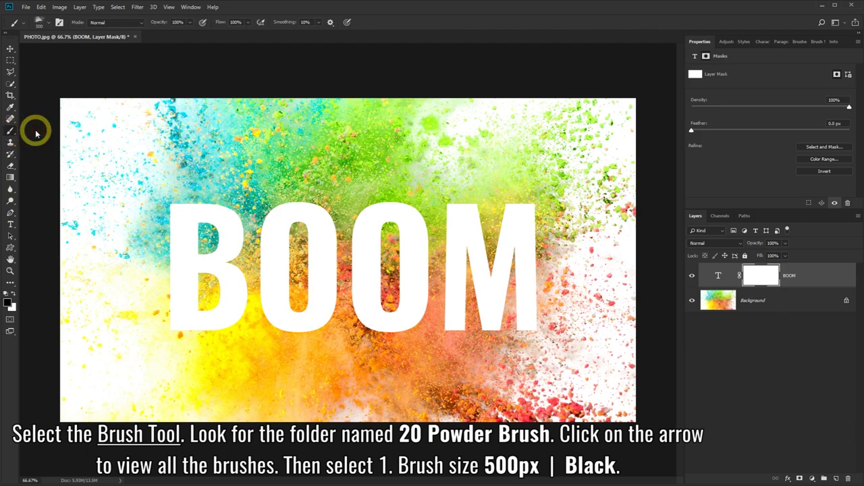
left_click(48, 24)
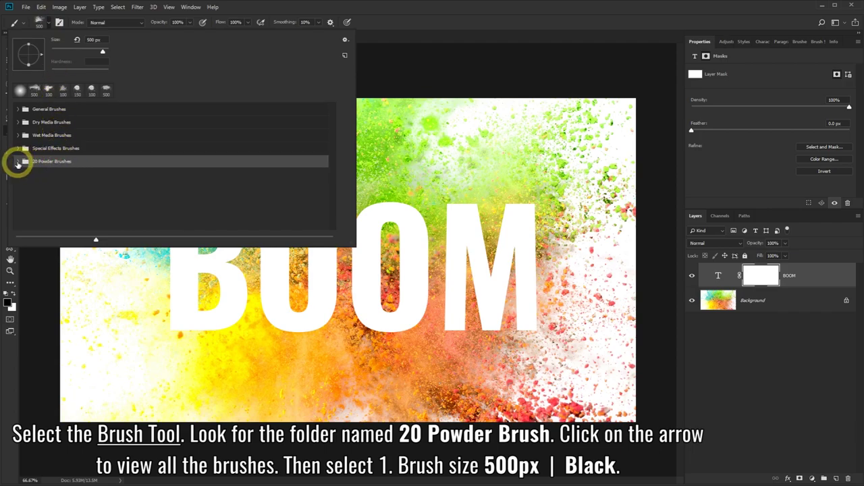
left_click(18, 161)
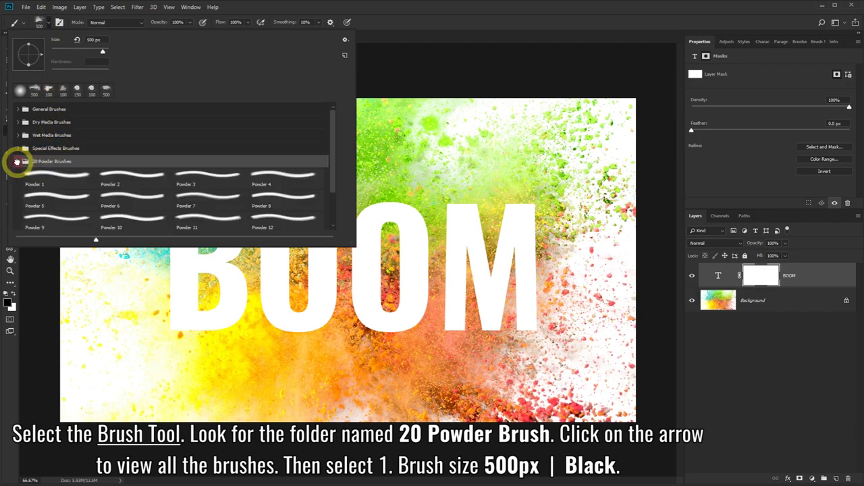
left_click(61, 176)
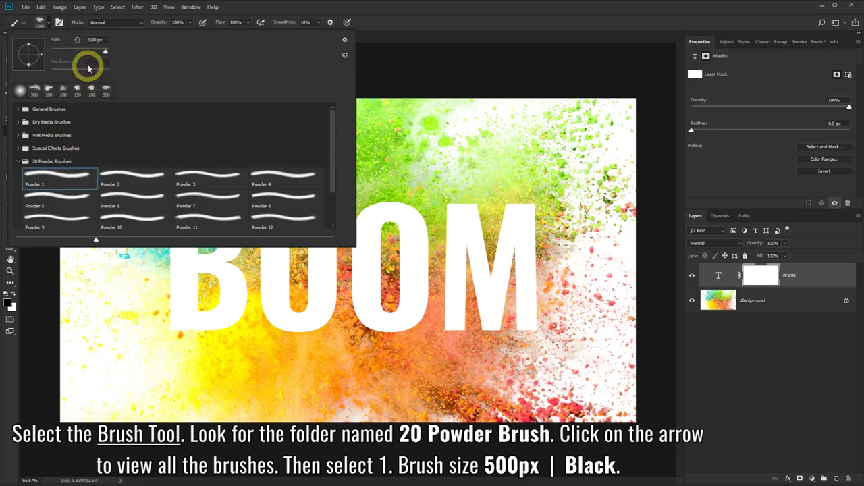
double_click(89, 39)
type("500")
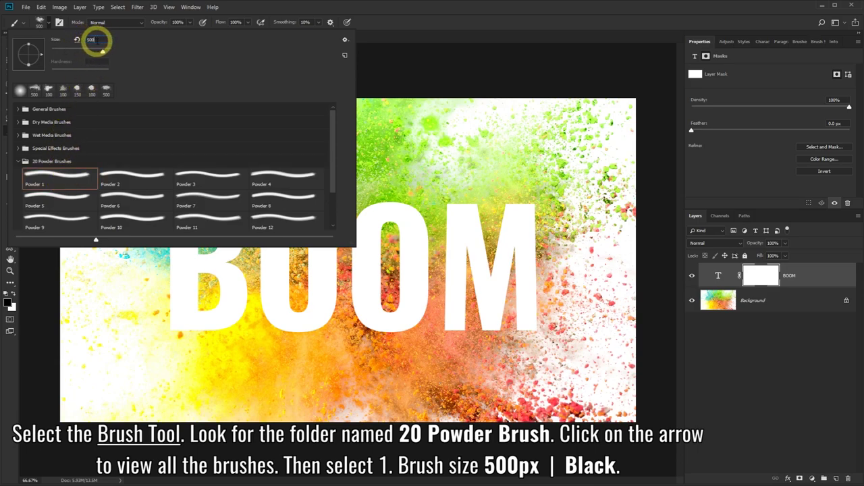
left_click(254, 5)
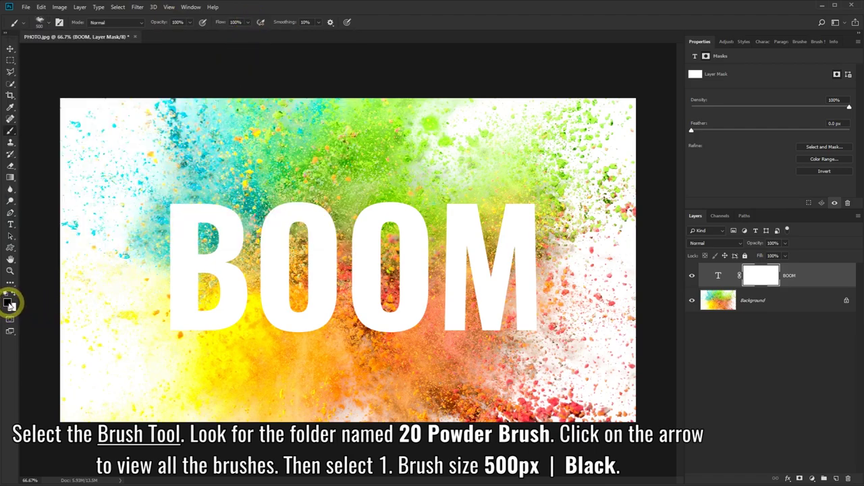
Step: Set the foreground colour to black and target the BOOM layer mask
left_click(11, 305)
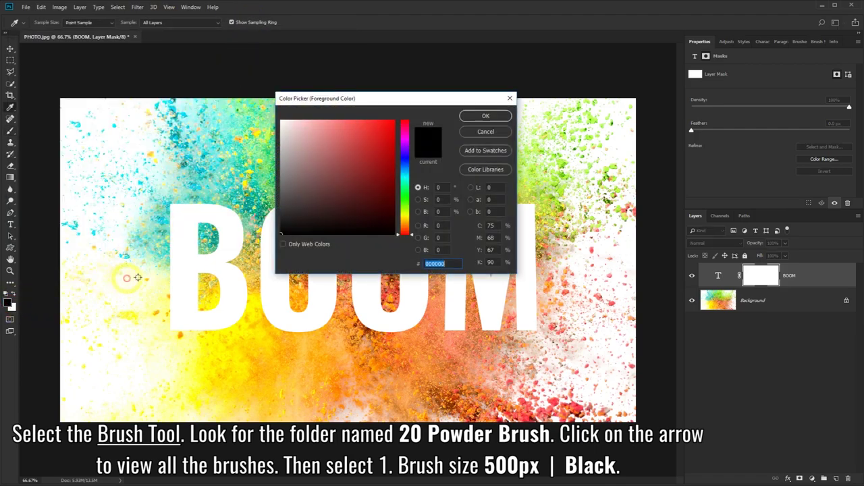
left_click(486, 118)
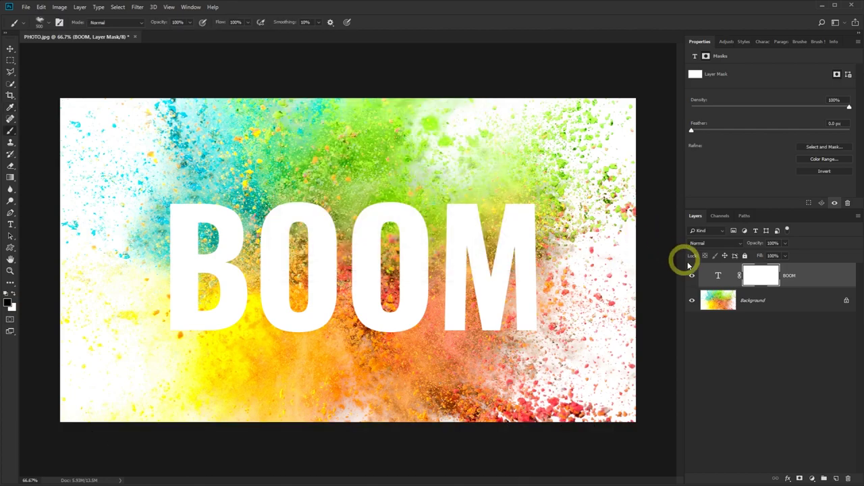
left_click(763, 276)
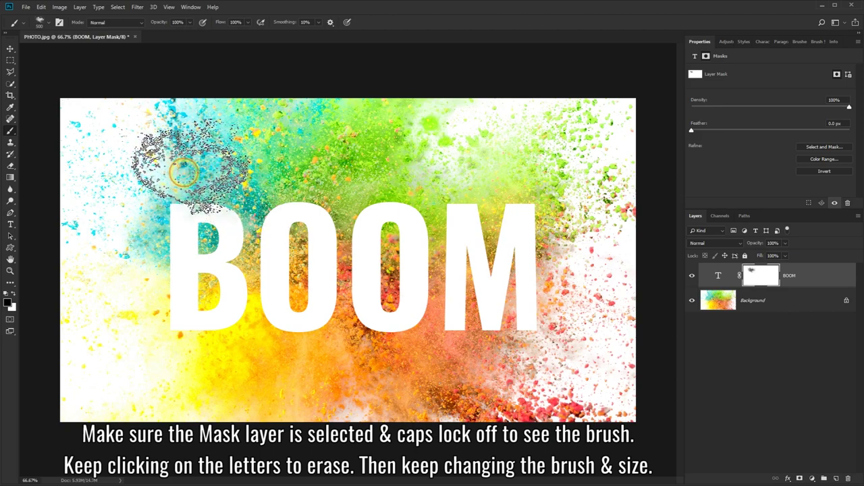
Step: Stamp Powder 1 on the B's top, then add Powder 2 dabs over the first O and M
left_click(183, 174)
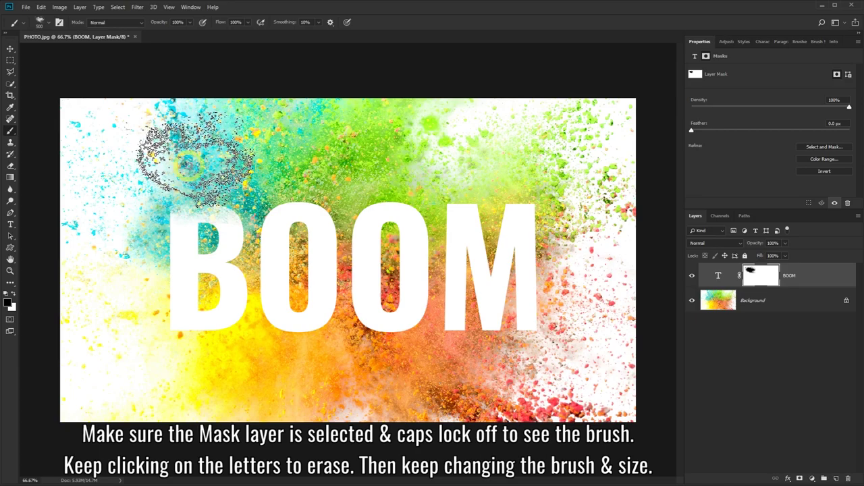
left_click(49, 25)
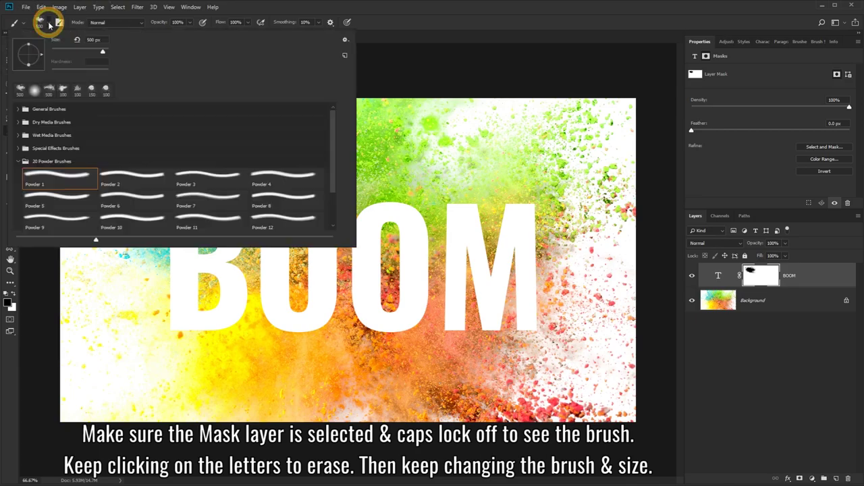
left_click(117, 174)
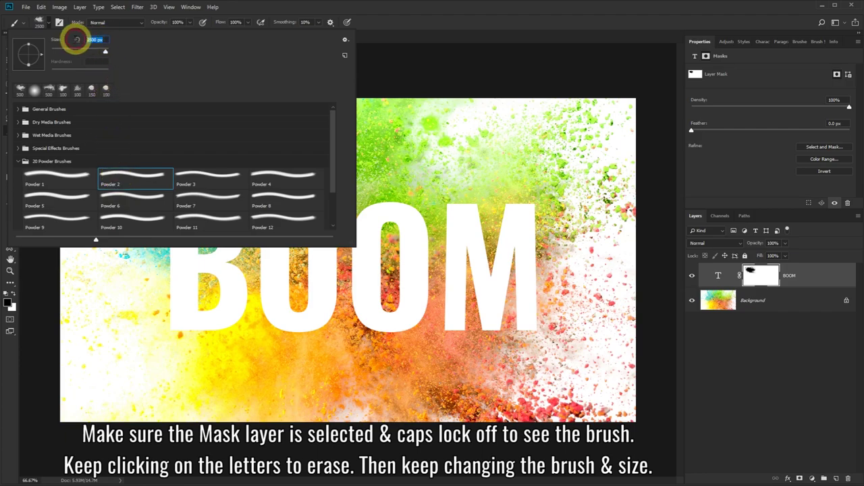
double_click(89, 39)
type("10")
key("Return")
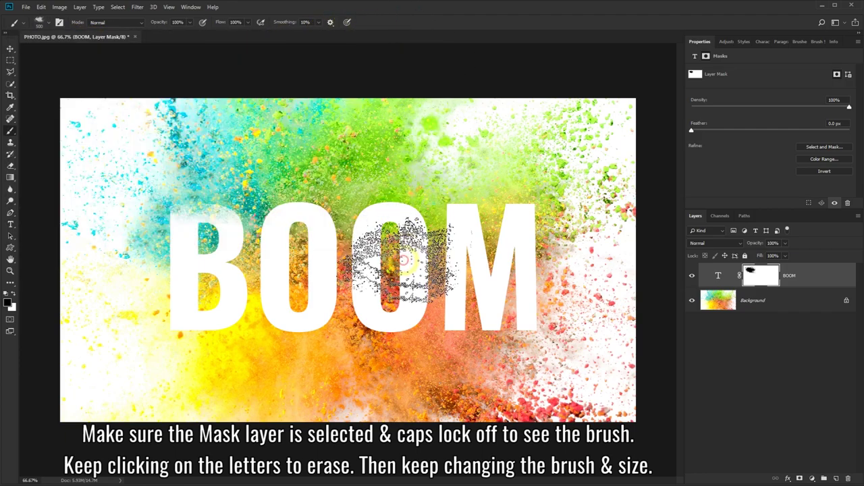
left_click(287, 181)
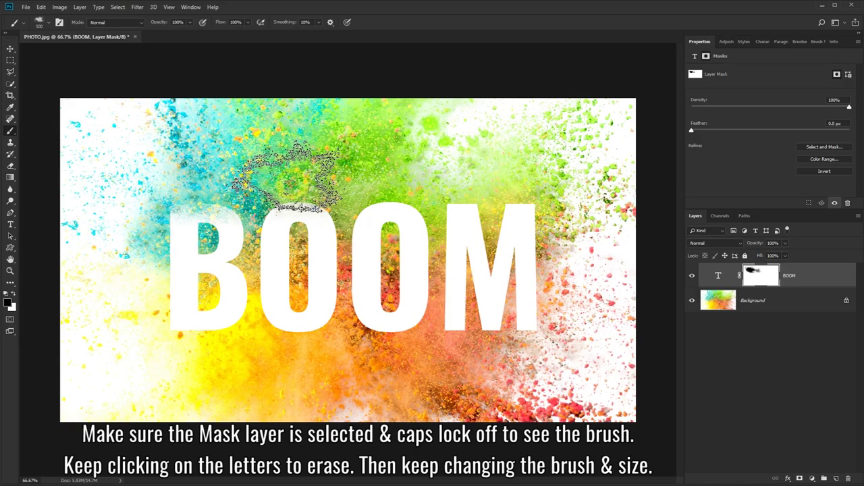
left_click(287, 181)
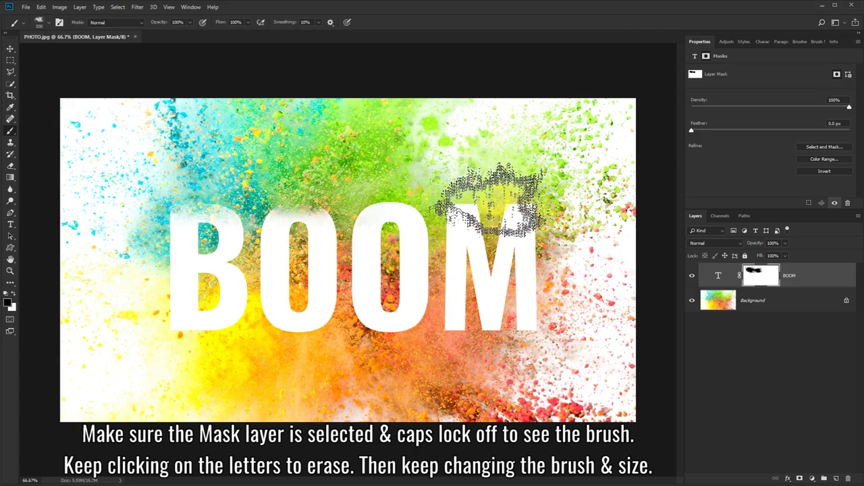
left_click(526, 357)
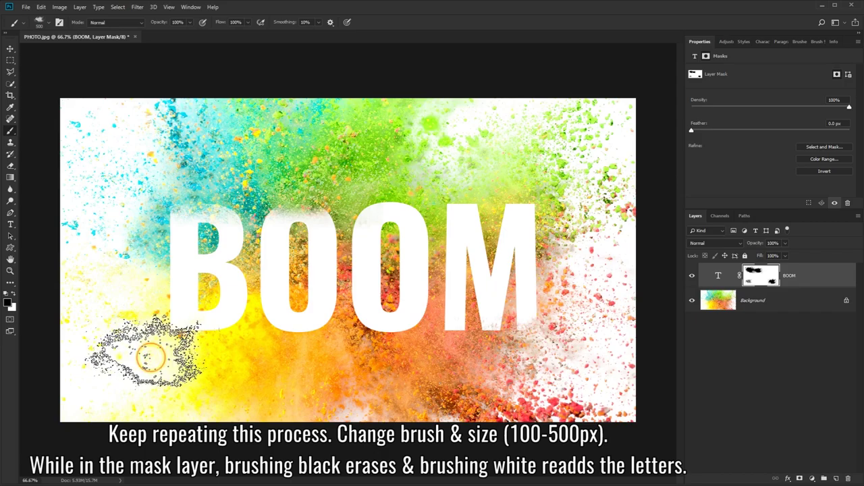
Step: Erode the B's lower left and the M's upper right with powder dabs and strokes
left_click(153, 357)
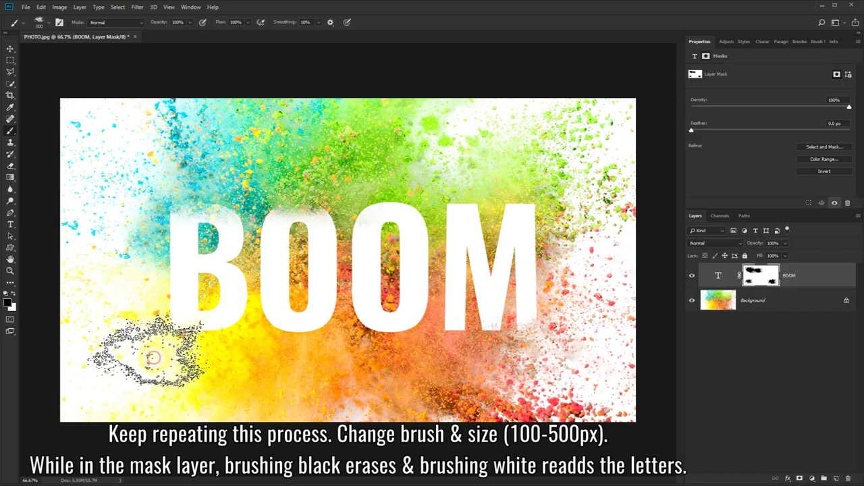
left_click(200, 375)
left_click(47, 22)
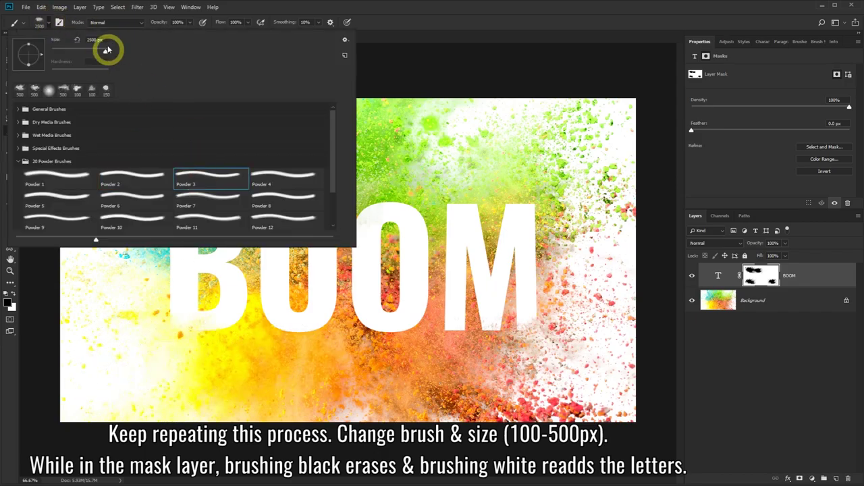
left_click_drag(433, 132, 573, 199)
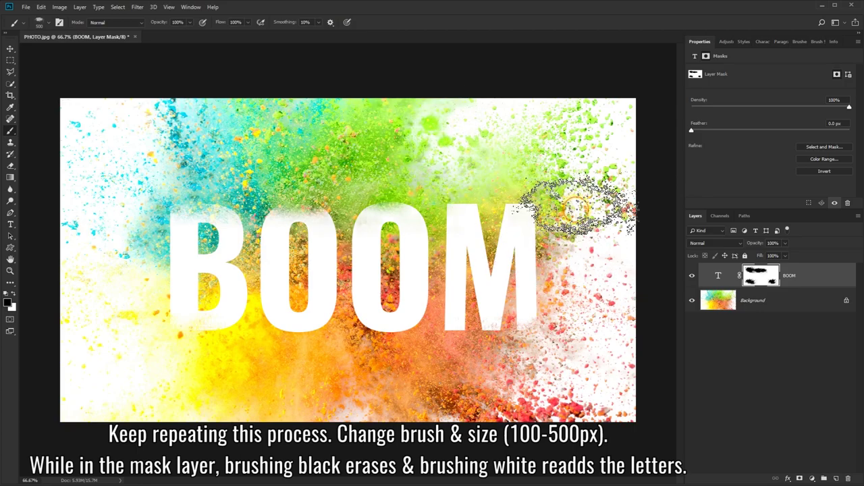
left_click_drag(511, 144, 511, 150)
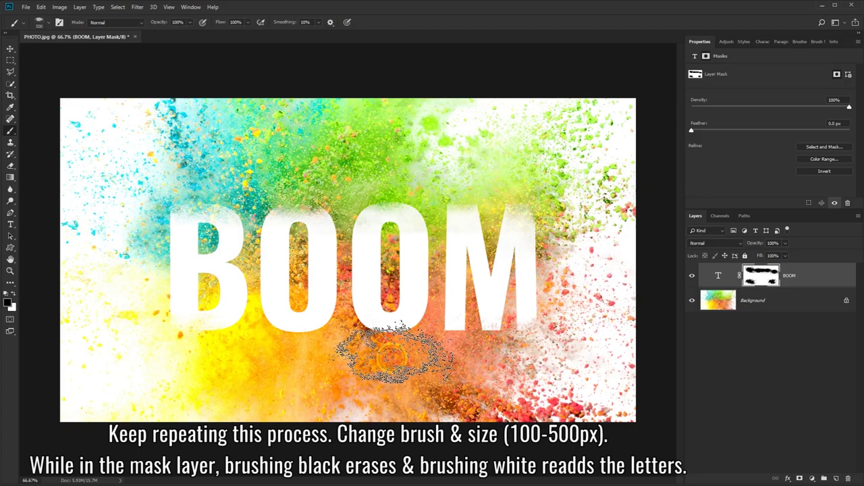
Step: Switch to other powder brush tips and erode the lower edges of the O and M
left_click(47, 22)
left_click(266, 169)
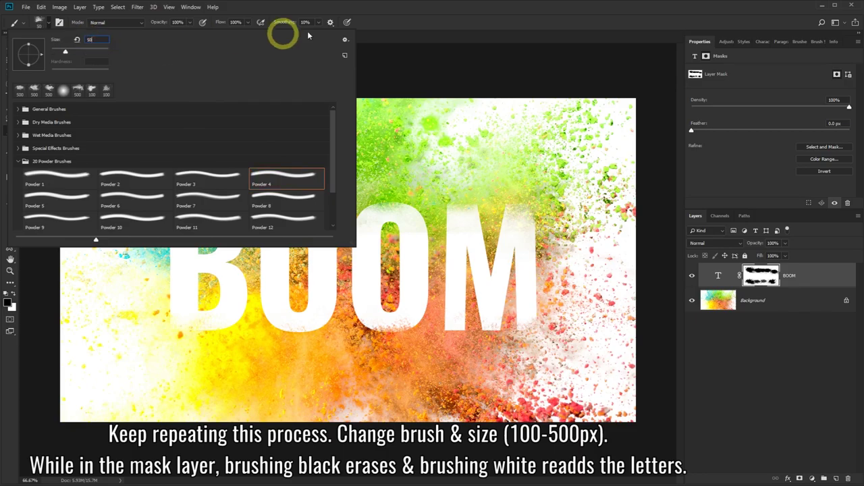
left_click(399, 16)
left_click_drag(286, 361, 425, 294)
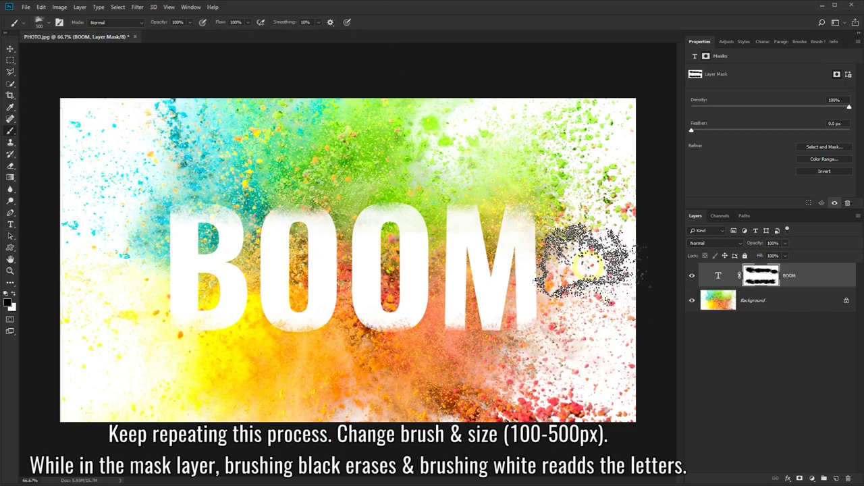
left_click(48, 22)
left_click(102, 39)
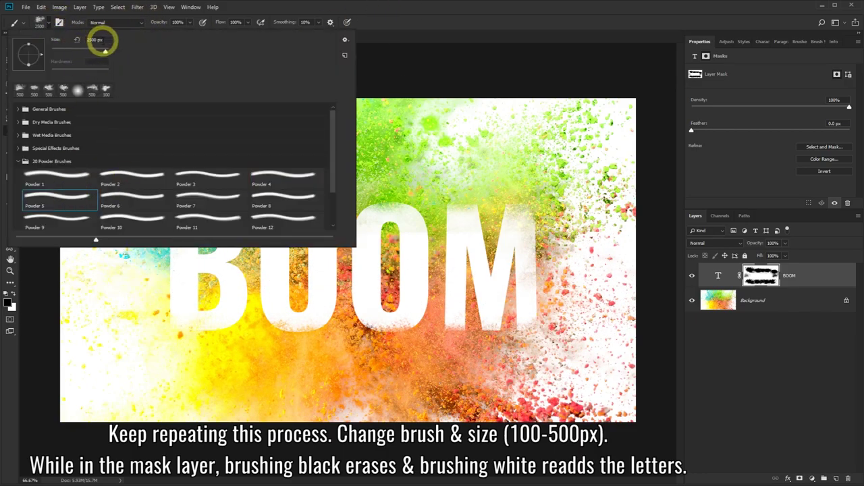
left_click(439, 13)
Step: Set the brush size to 100 px and select the Powder 5 tip
left_click(48, 22)
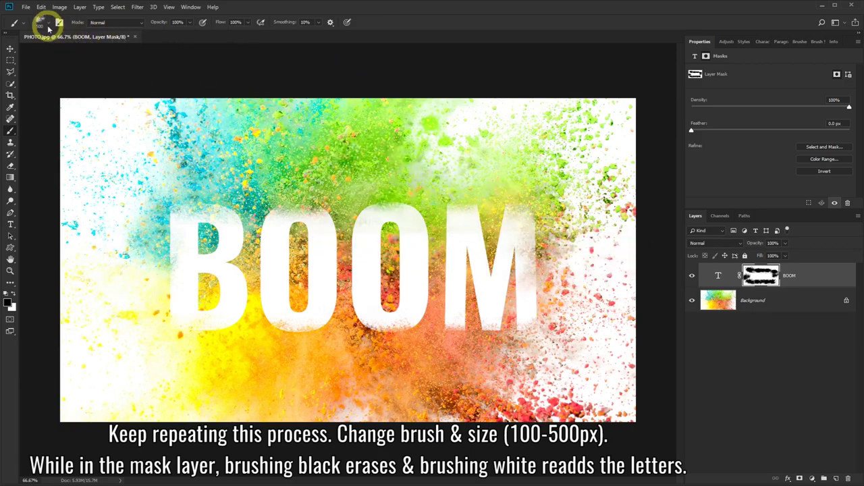
type("100")
left_click(307, 30)
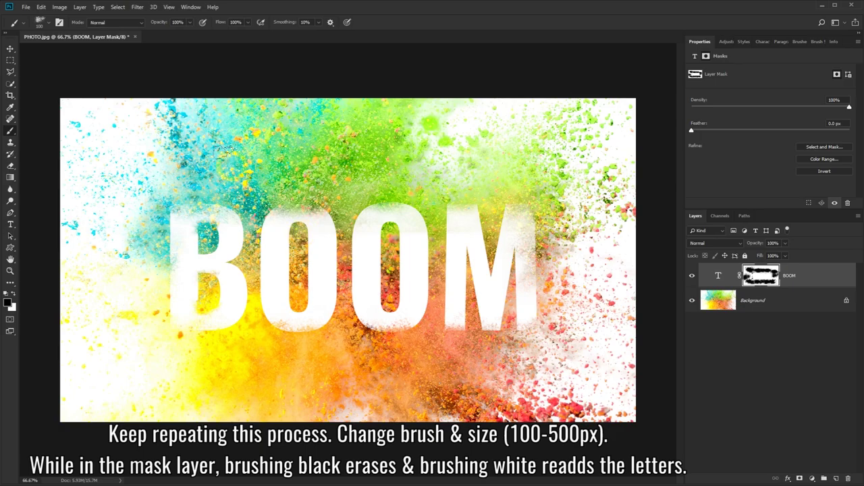
right_click(226, 153)
left_click(131, 187)
left_click(317, 305)
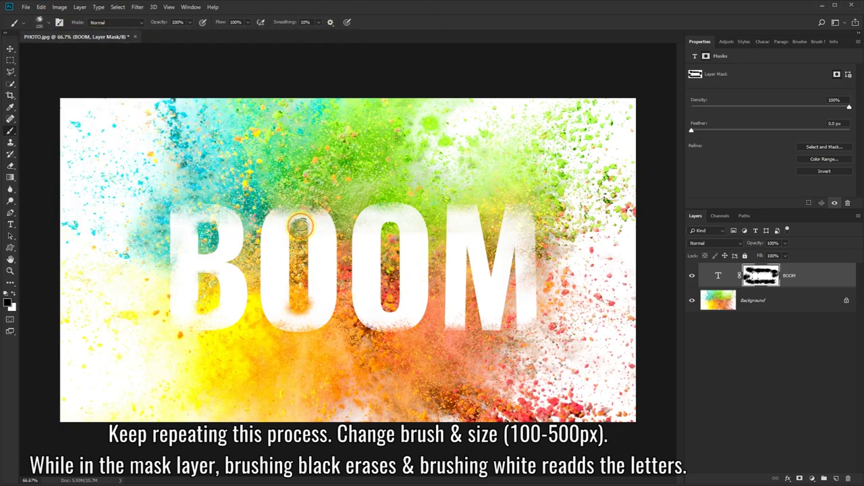
Step: Set the brush to 200 px and stamp powder into the first O
left_click(40, 23)
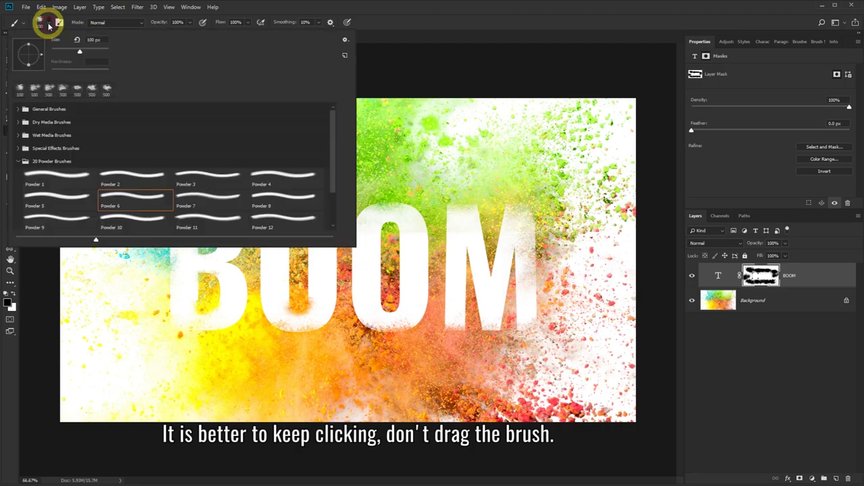
left_click_drag(54, 52, 99, 54)
key("Escape")
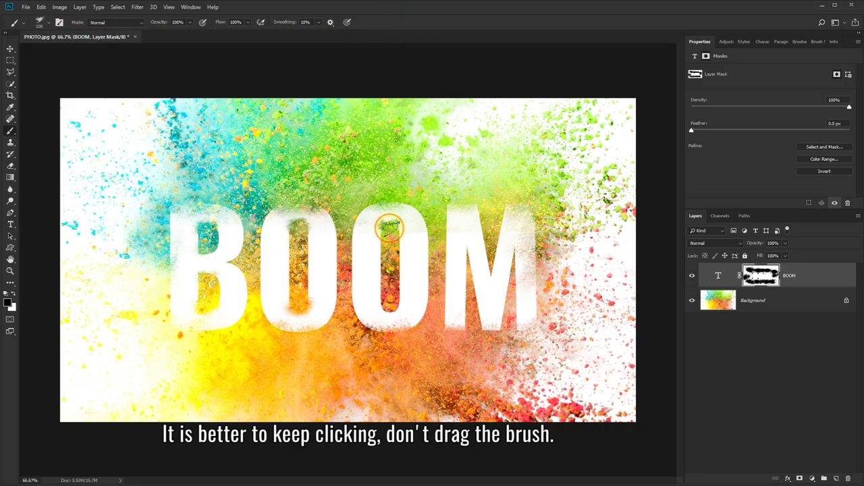
left_click(40, 22)
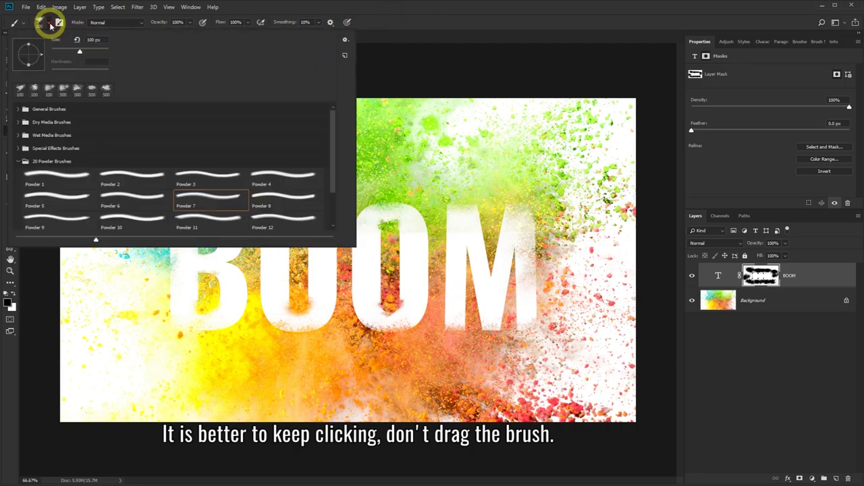
type("200")
key("Return")
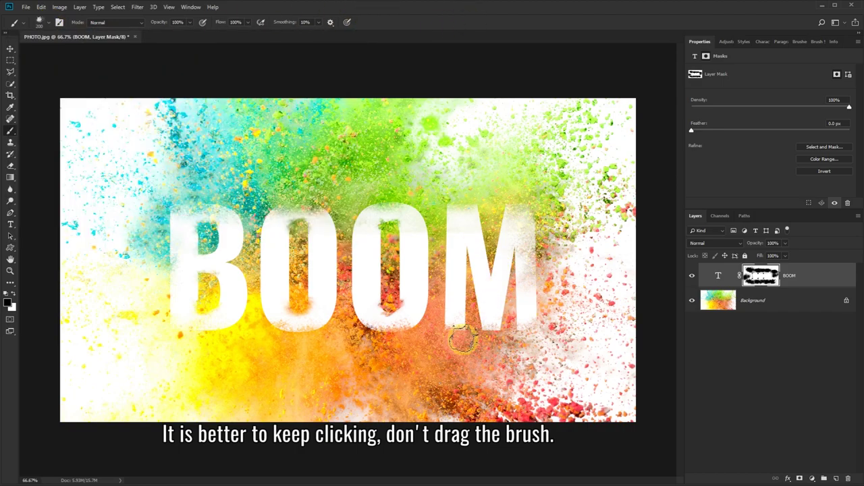
left_click(296, 287)
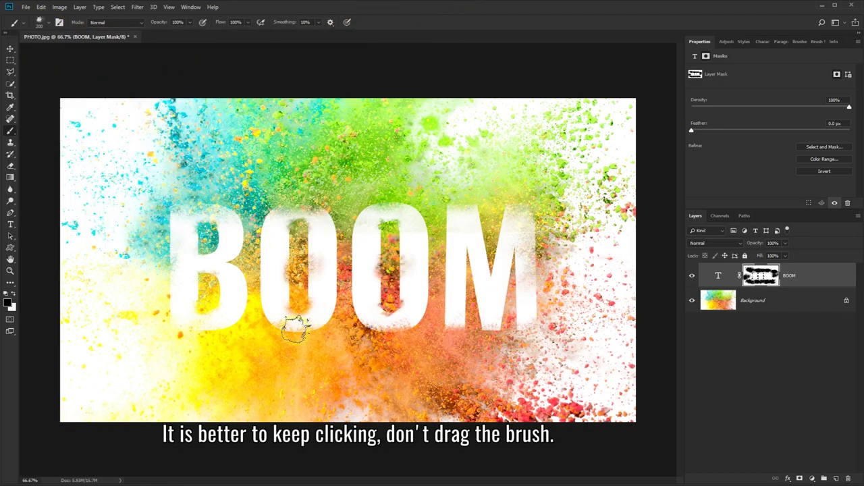
Step: Cycle through the Powder 8, 10 and 11 brushes, ending on another powder tip
left_click(40, 22)
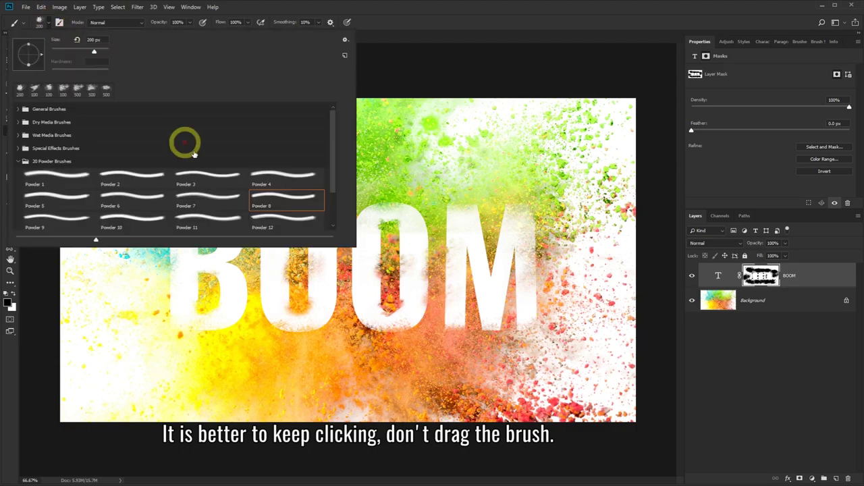
left_click(65, 217)
key("Return")
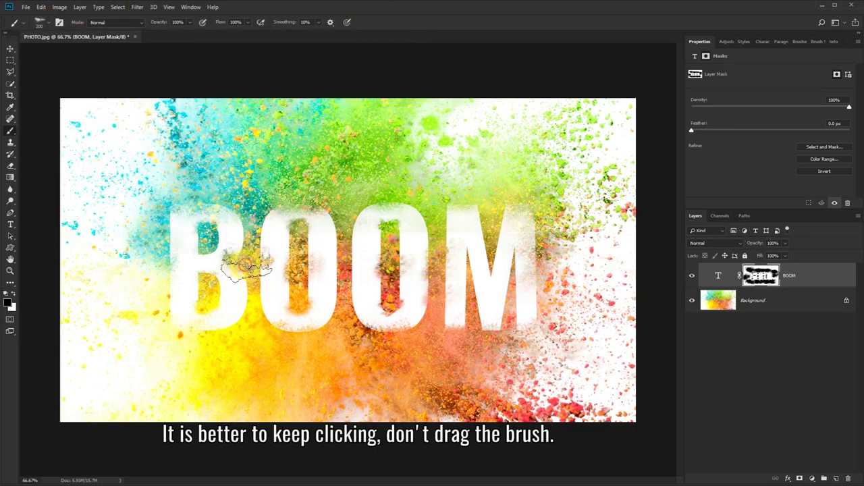
left_click(39, 22)
left_click(122, 220)
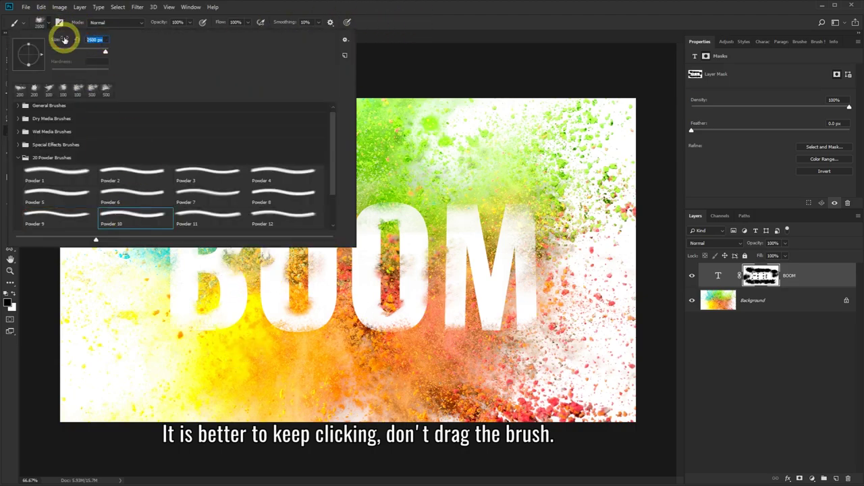
key("Return")
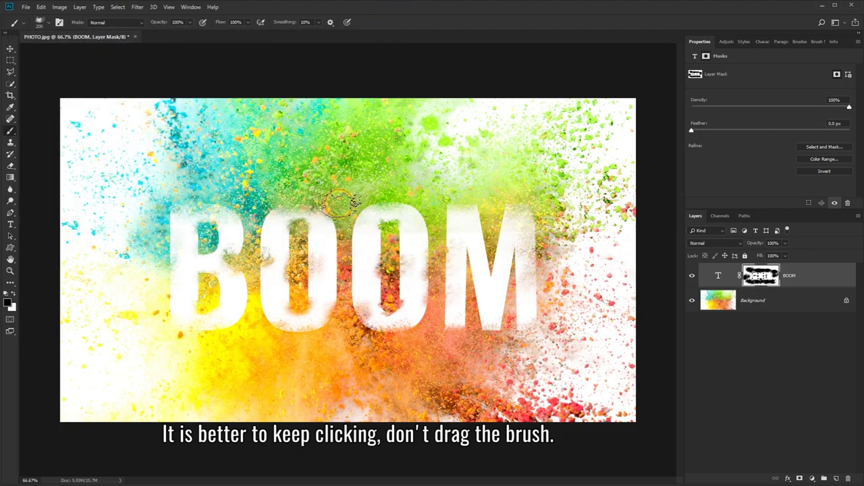
left_click(39, 22)
left_click(198, 217)
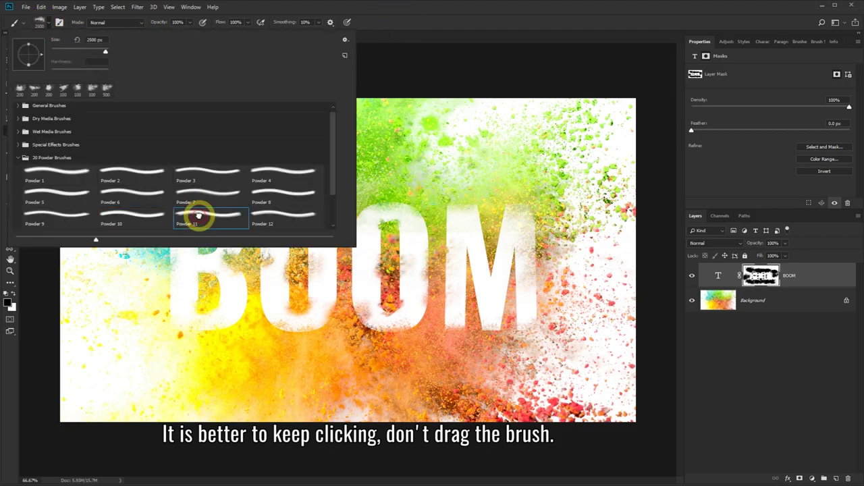
left_click(198, 27)
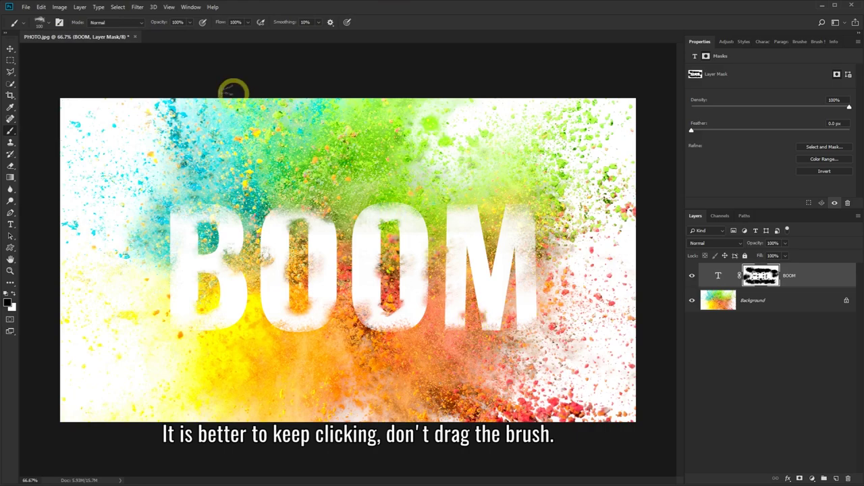
left_click(39, 22)
left_click(266, 218)
left_click(448, 54)
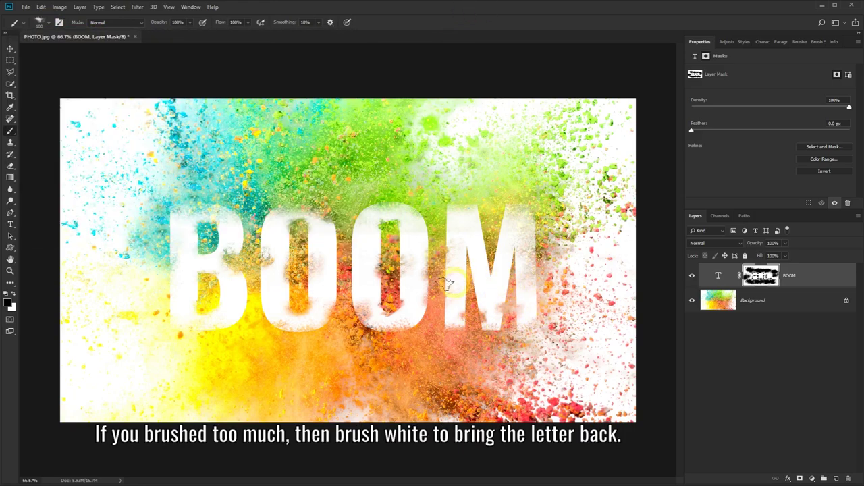
Step: Switch to white and paint back the B's upper-left and lower-left stem on the mask
left_click(13, 296)
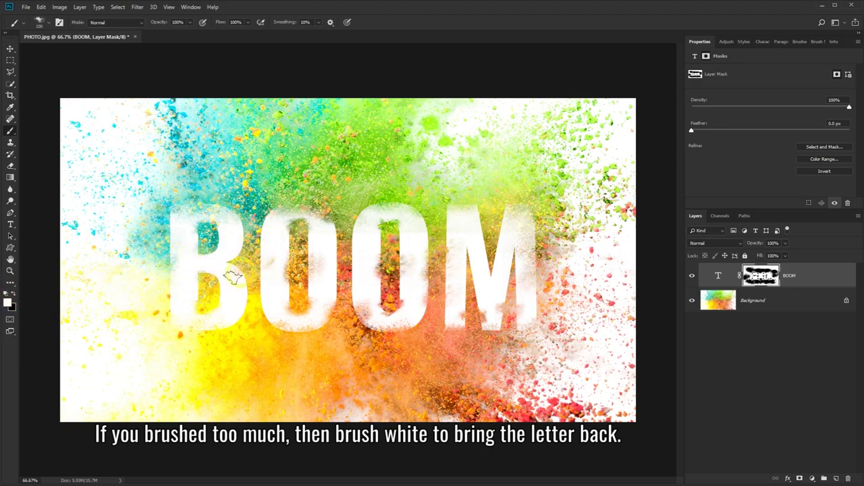
mouse_move(232, 277)
left_mouse_down()
mouse_move(179, 226)
mouse_move(233, 235)
left_mouse_up()
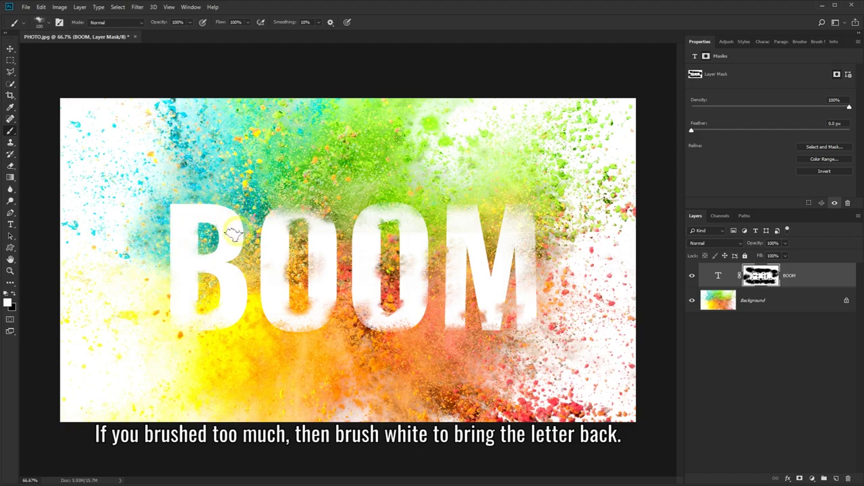
mouse_move(213, 299)
left_mouse_down()
mouse_move(194, 310)
mouse_move(237, 267)
mouse_move(199, 263)
mouse_move(202, 236)
mouse_move(191, 237)
mouse_move(230, 248)
mouse_move(227, 216)
mouse_move(235, 272)
left_mouse_up()
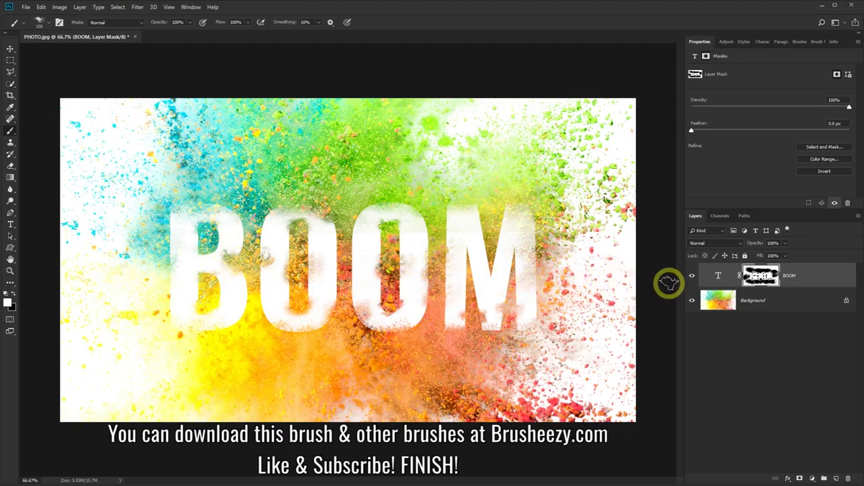
left_click(692, 278)
left_click(692, 278)
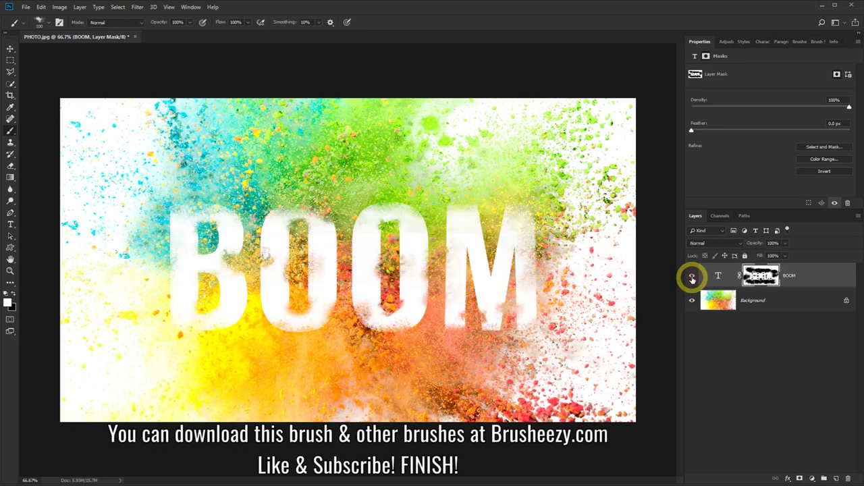
right_click(759, 278)
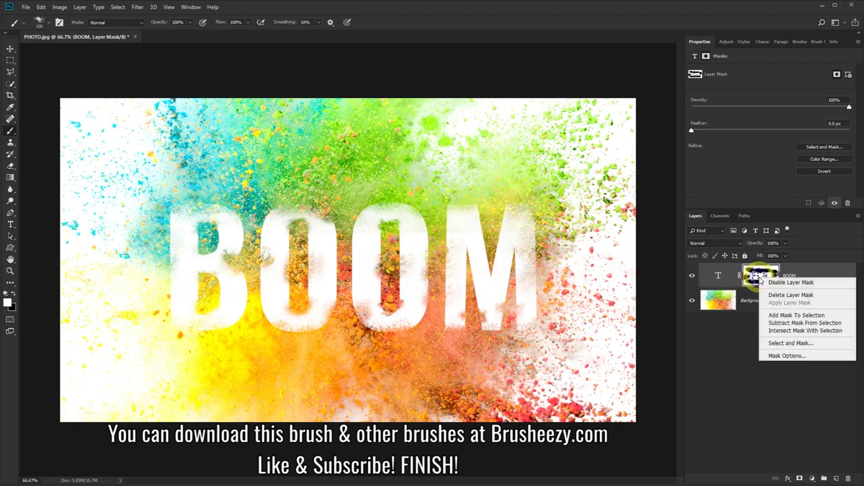
left_click(770, 282)
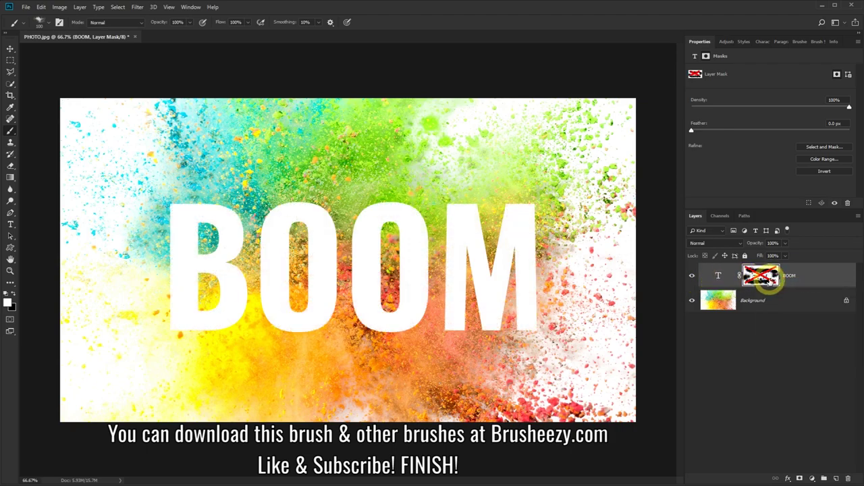
right_click(761, 276)
left_click(793, 280)
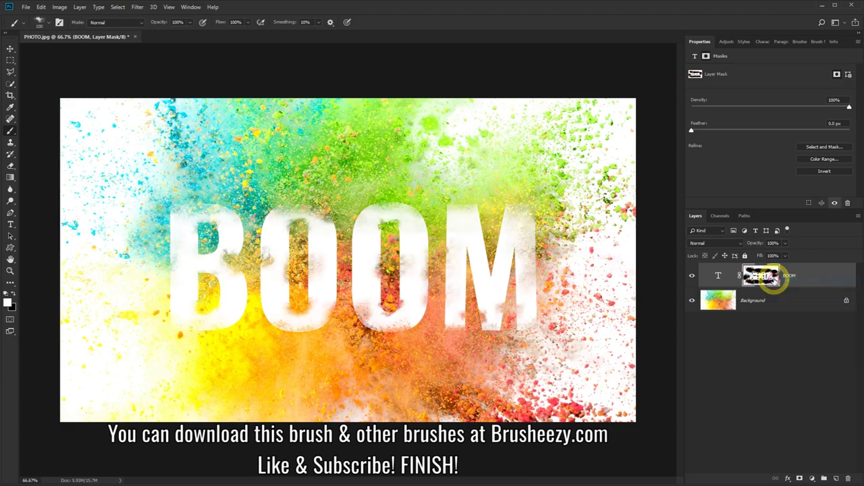